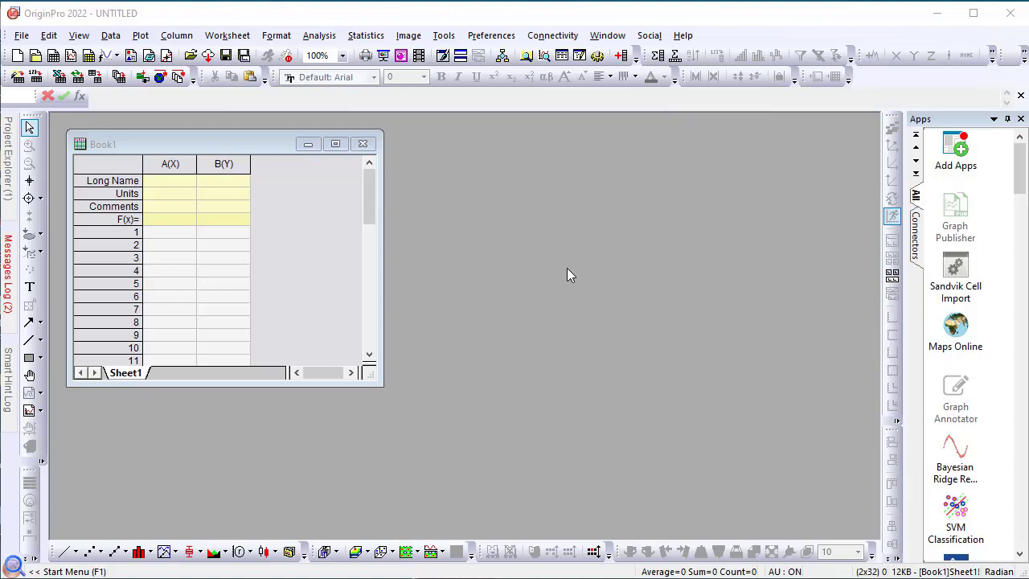
Open the Template Center from the Tools menu and move it to the left
click(443, 35)
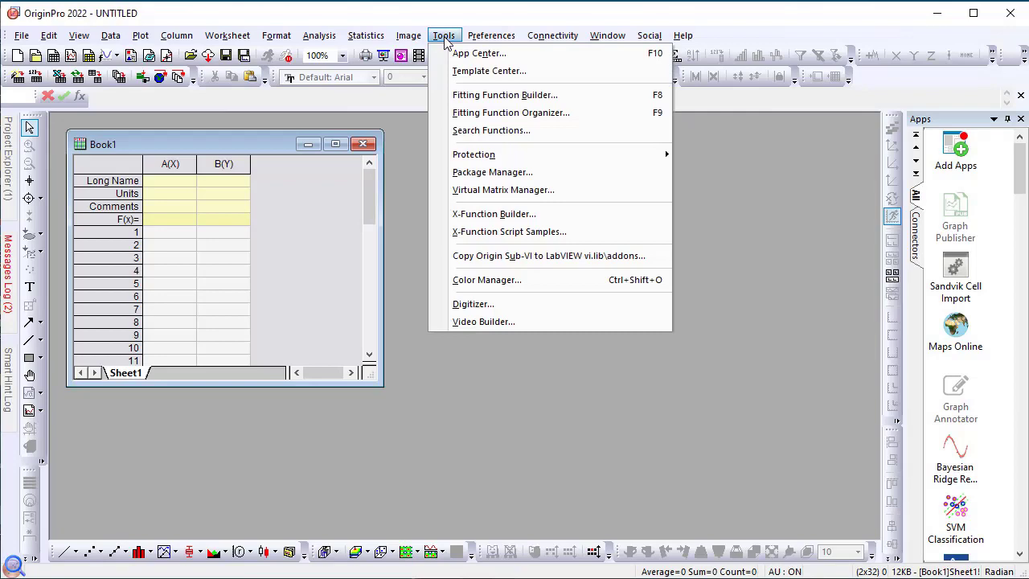
click(486, 74)
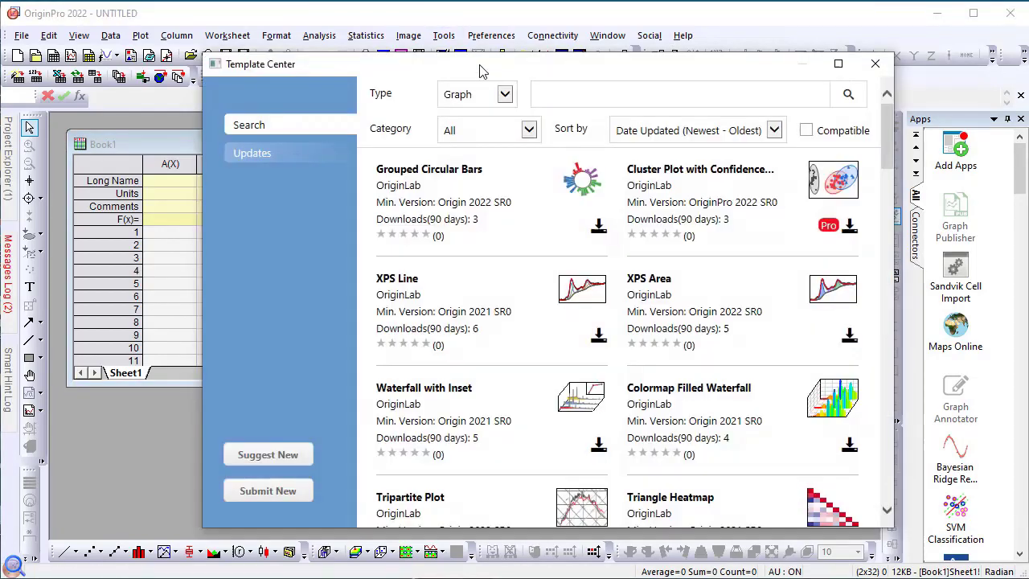
drag(481, 63, 410, 61)
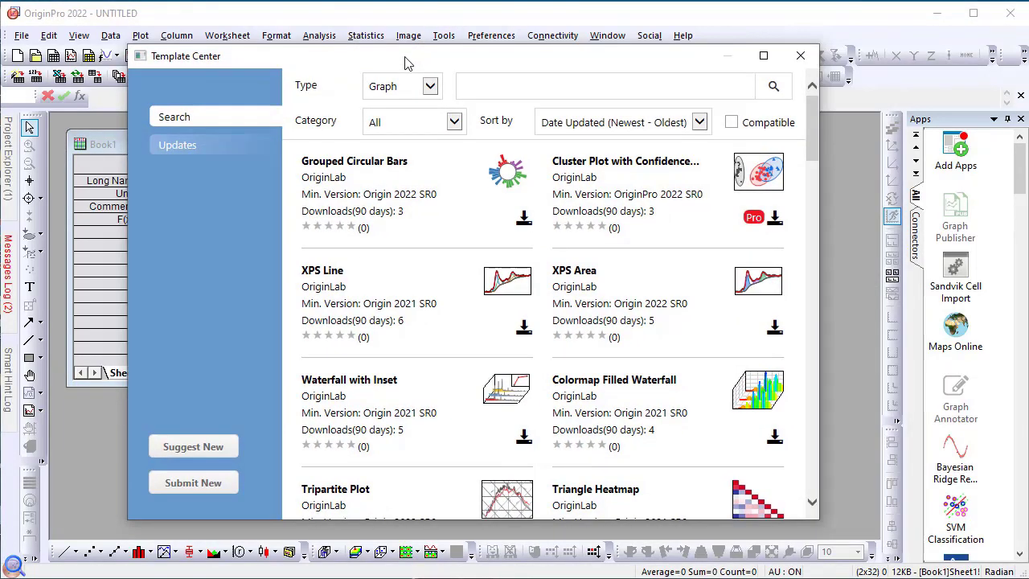
Keep the template type on Graph and preview the Grouped Circular Bars description
click(430, 90)
click(430, 89)
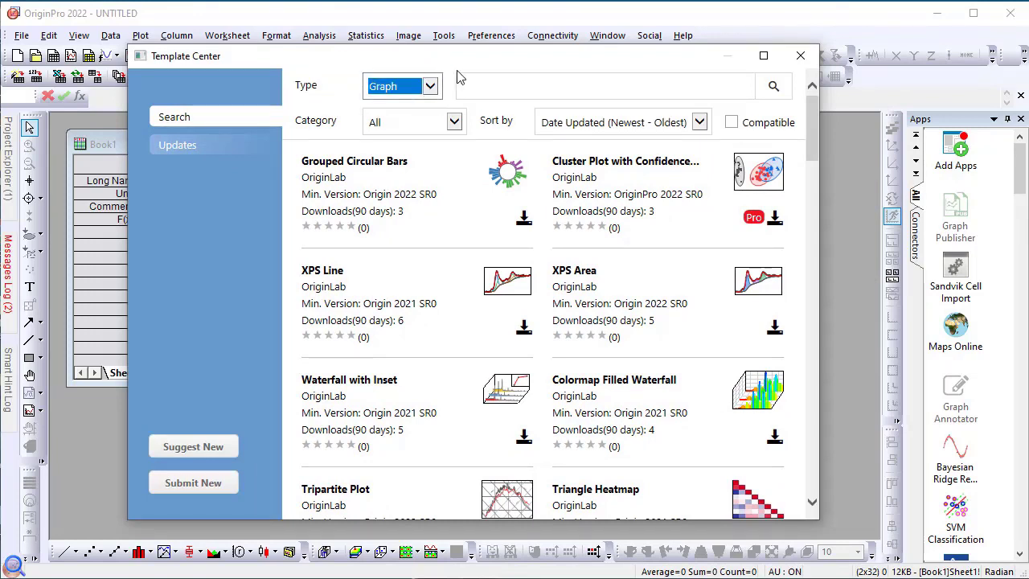
mouse_move(809, 139)
mouse_down()
mouse_move(811, 431)
mouse_move(818, 125)
mouse_up()
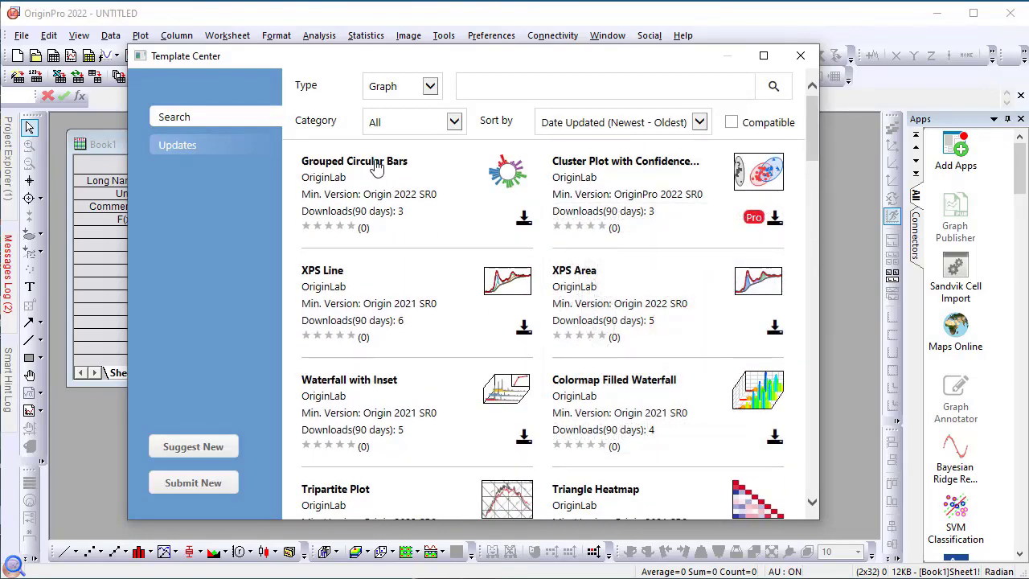
mouse_move(513, 179)
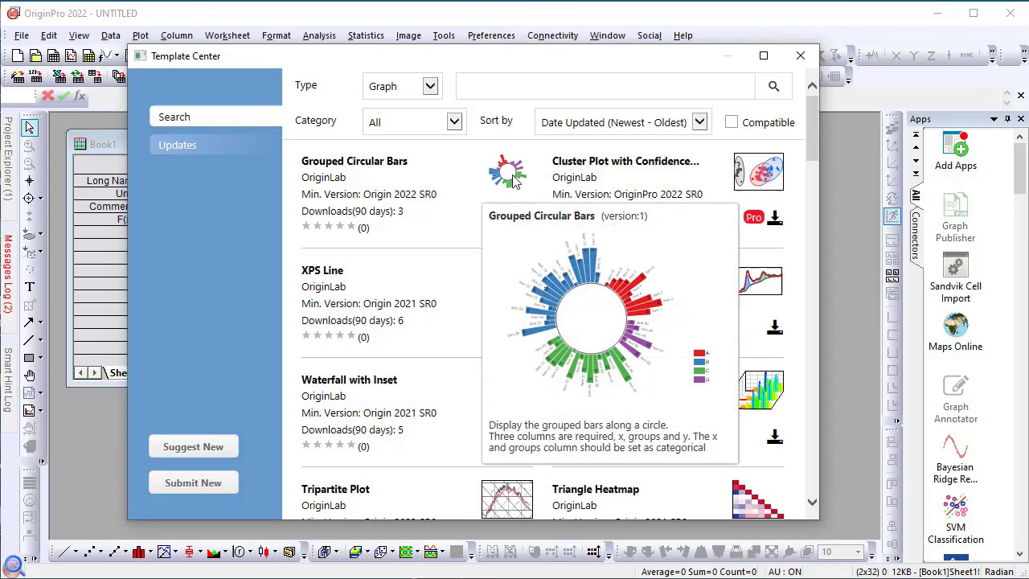
Search the Template Center for 'group' templates
click(480, 89)
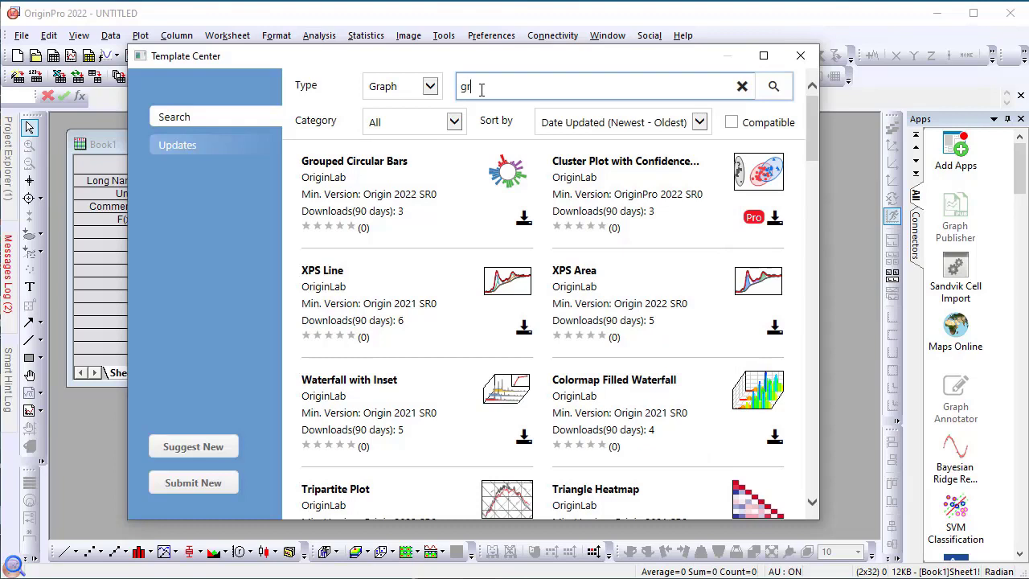
key(BackSpace)
click(773, 86)
Download the Grouped Circular Bars, Stacked Lines, Line Plots and Pyramid Plot templates
click(524, 218)
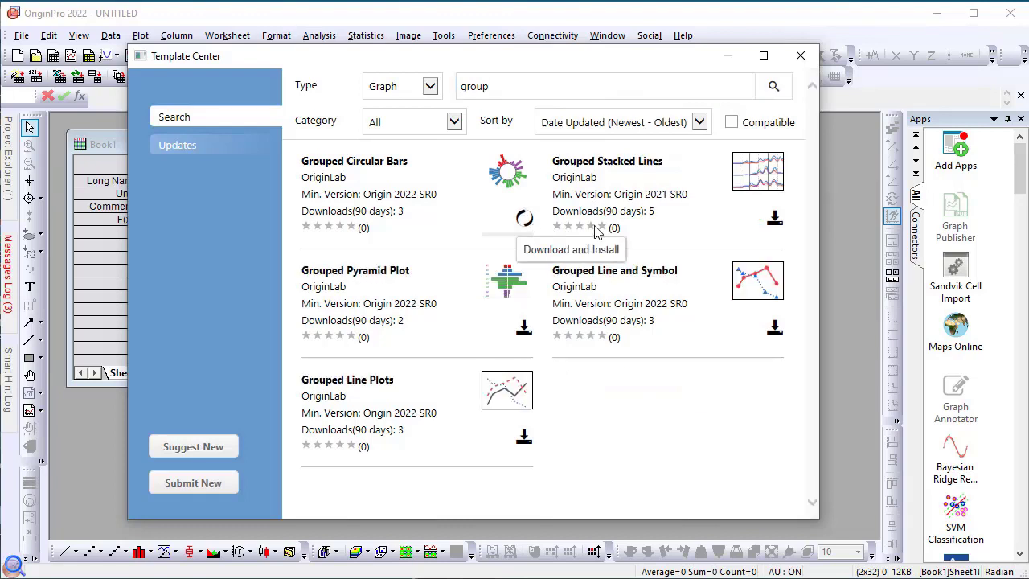
click(774, 218)
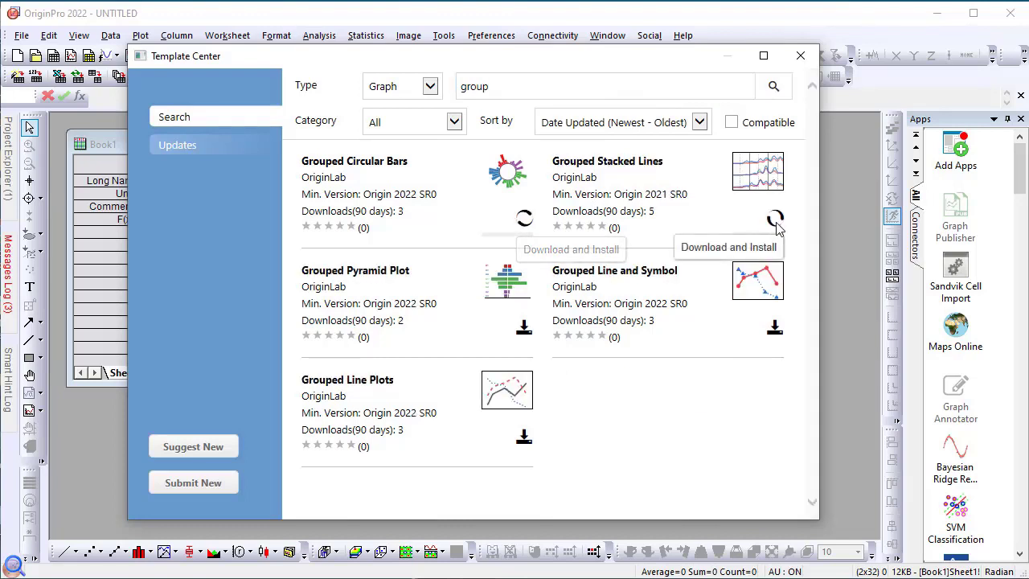
click(523, 436)
click(524, 325)
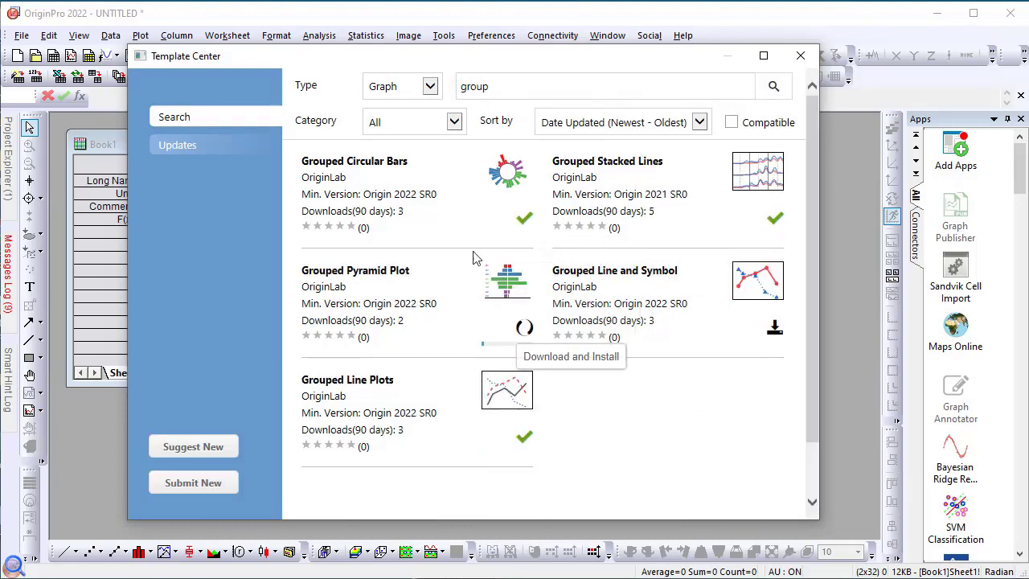
Switch the template type to Book and search for 'regression'
click(426, 86)
click(387, 99)
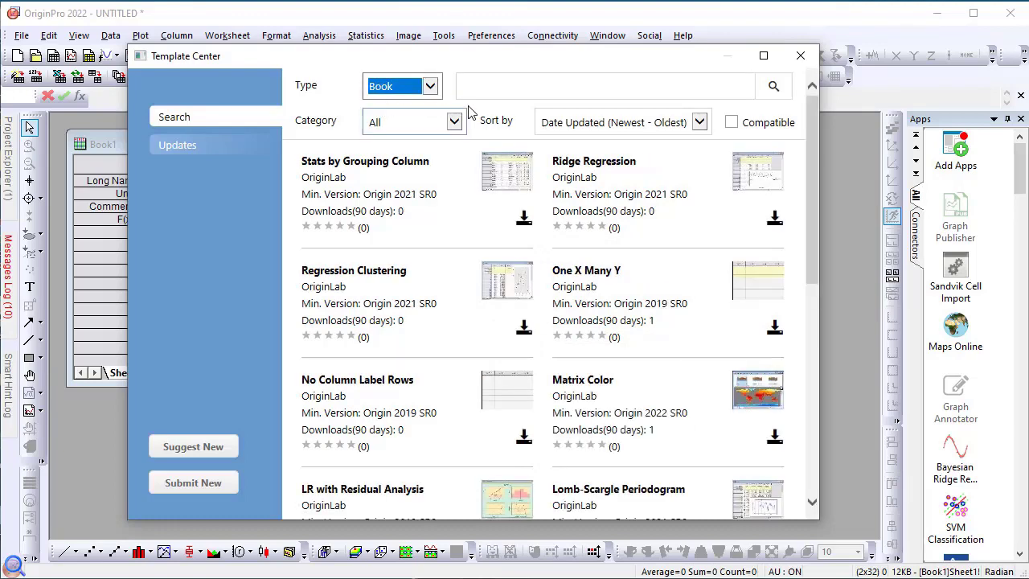
click(520, 86)
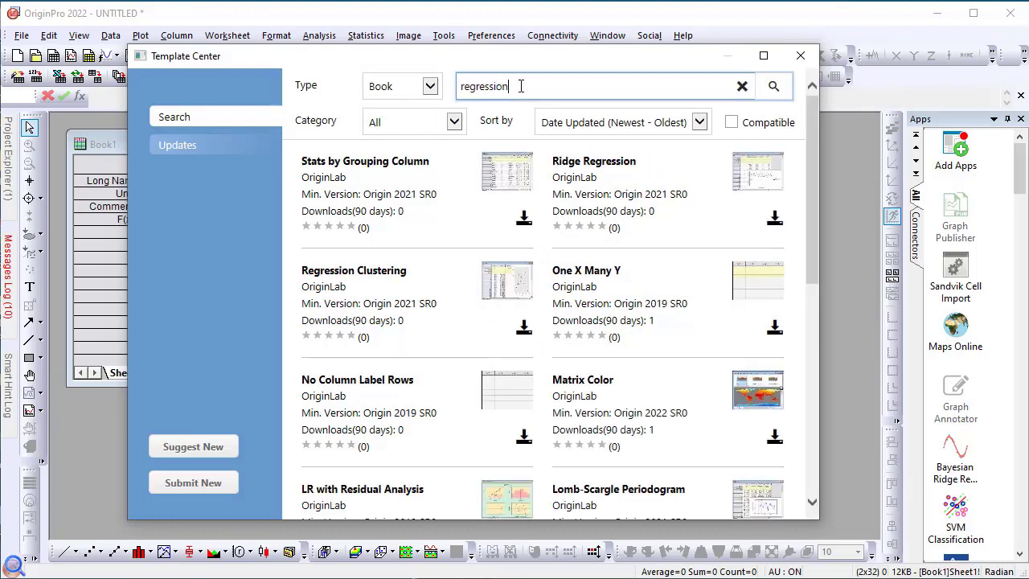
click(777, 90)
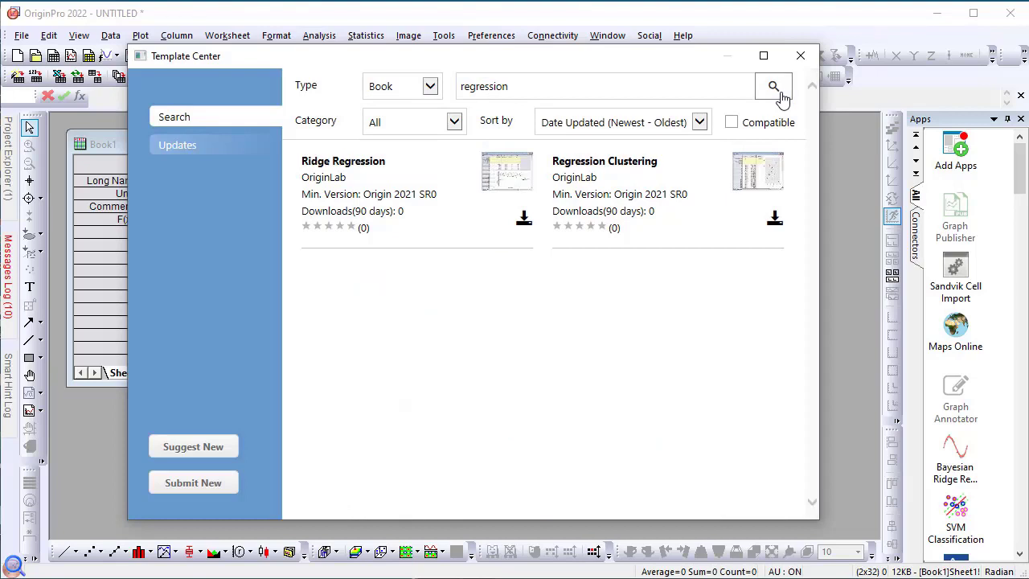
Download the Ridge Regression and Regression Clustering templates and close the Template Center
click(524, 220)
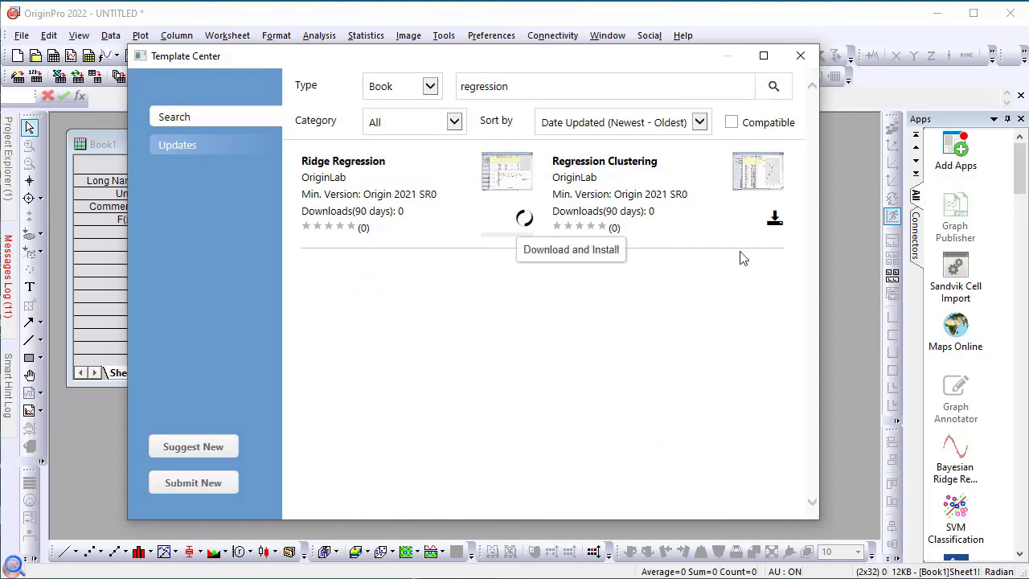
click(774, 221)
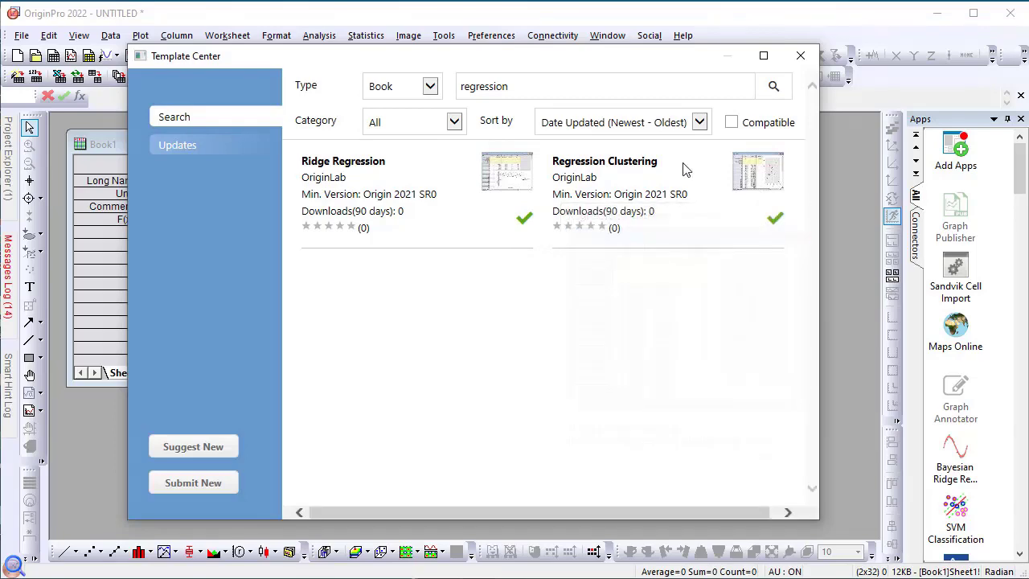
click(800, 56)
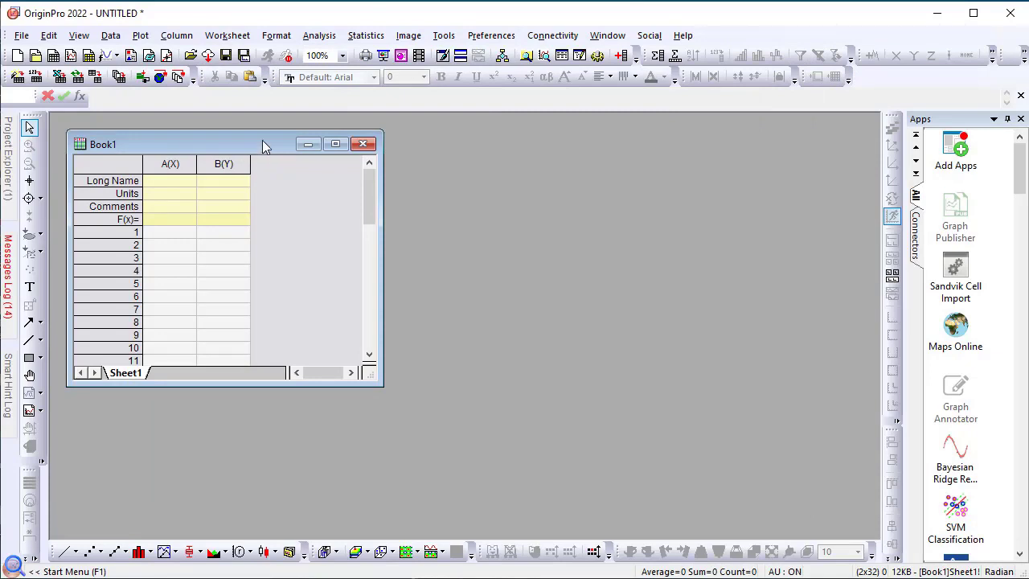
Open the Template Library from the bottom of the Plot gallery
click(140, 35)
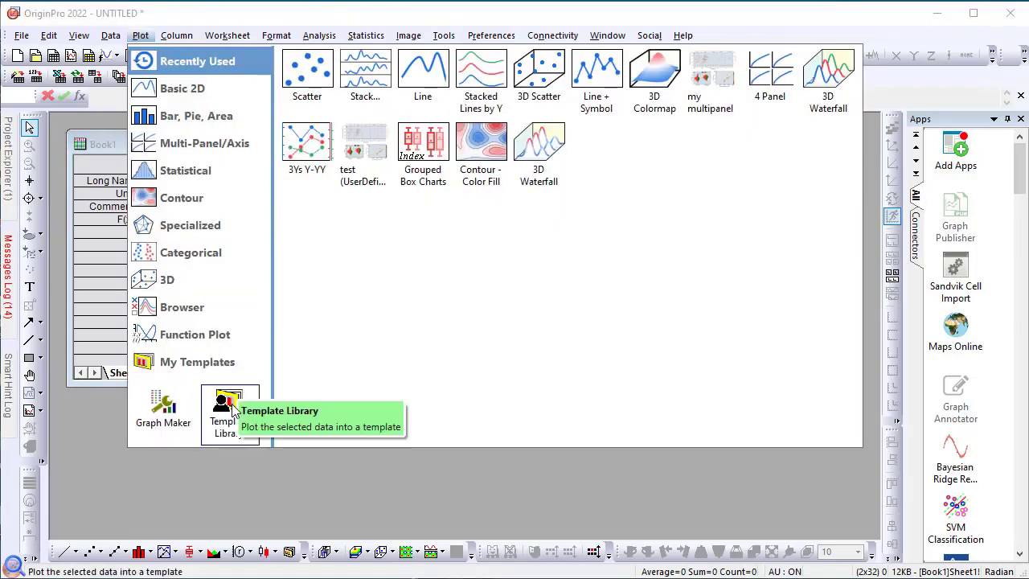
click(229, 413)
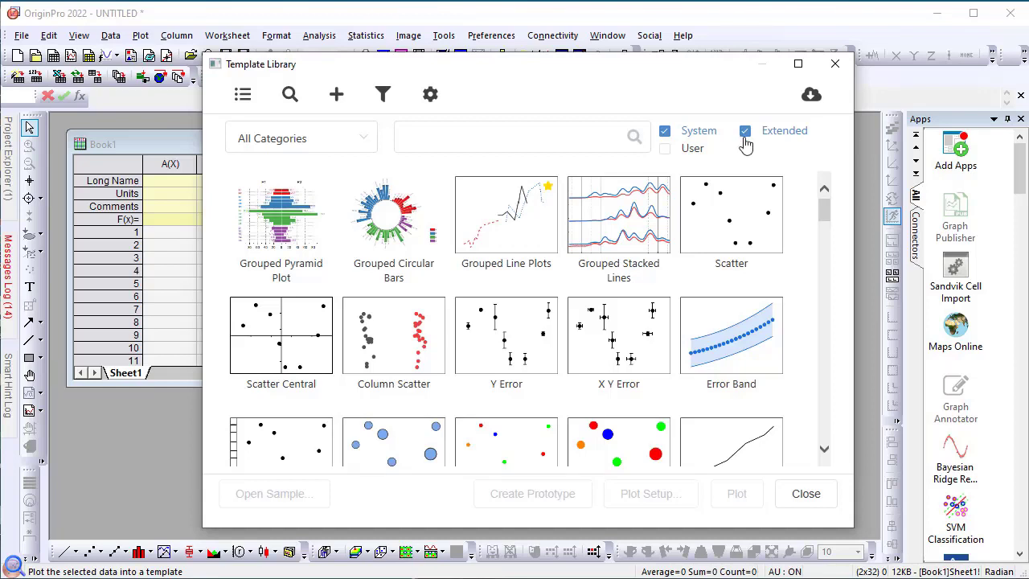
List the Extended Grouped templates as a table and view the Grouped Pyramid Plot info
click(665, 134)
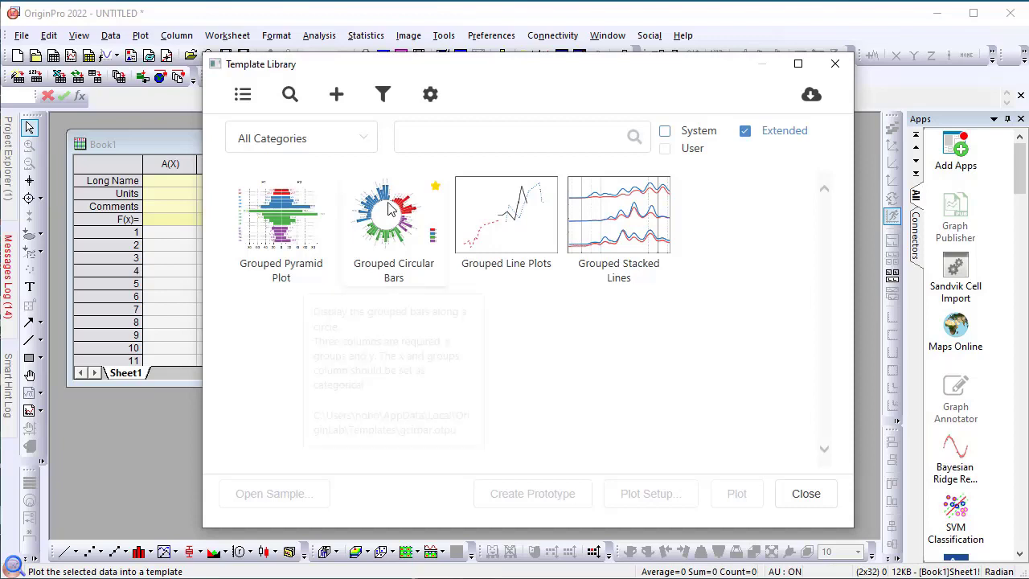
click(246, 99)
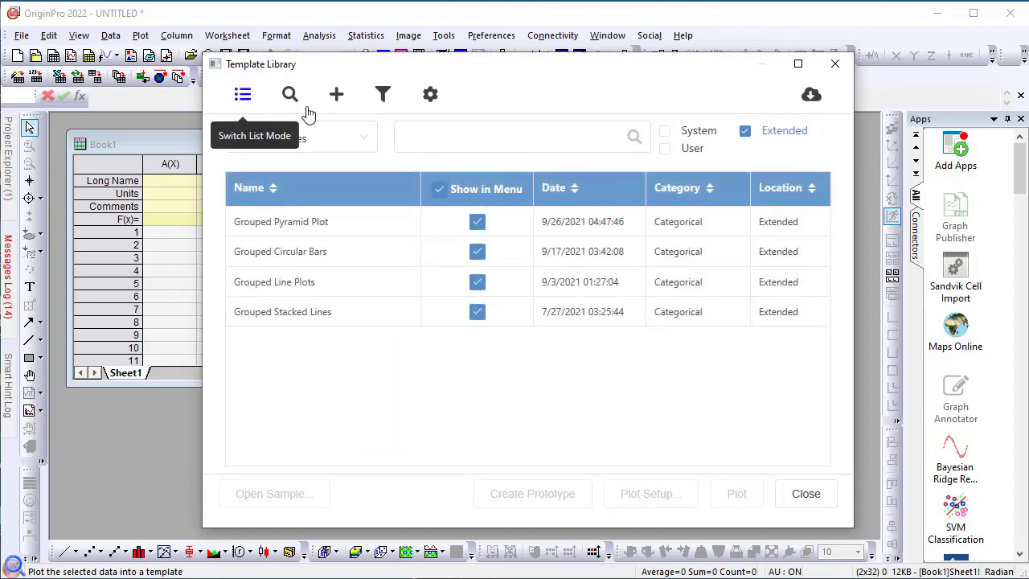
click(665, 132)
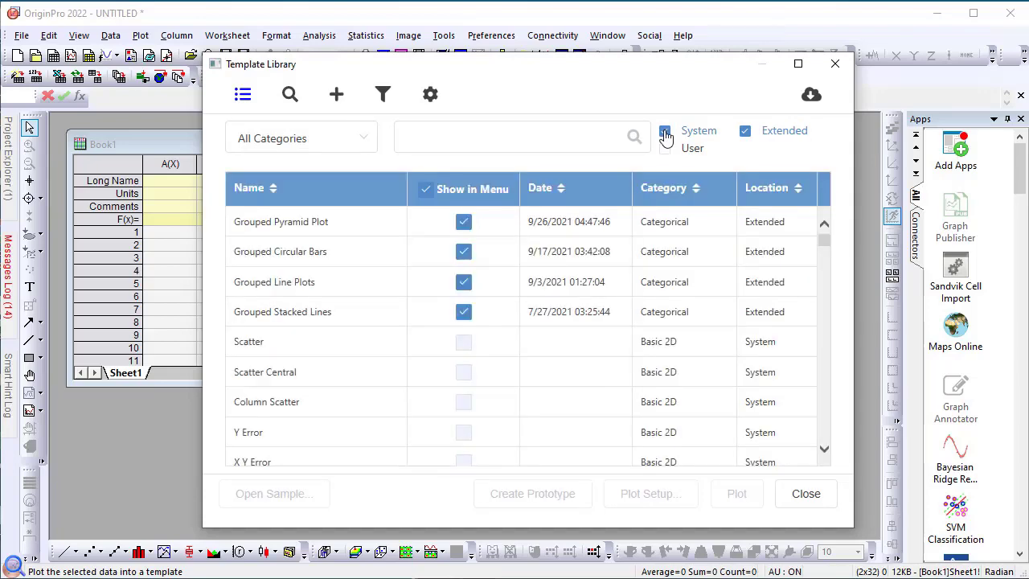
click(665, 132)
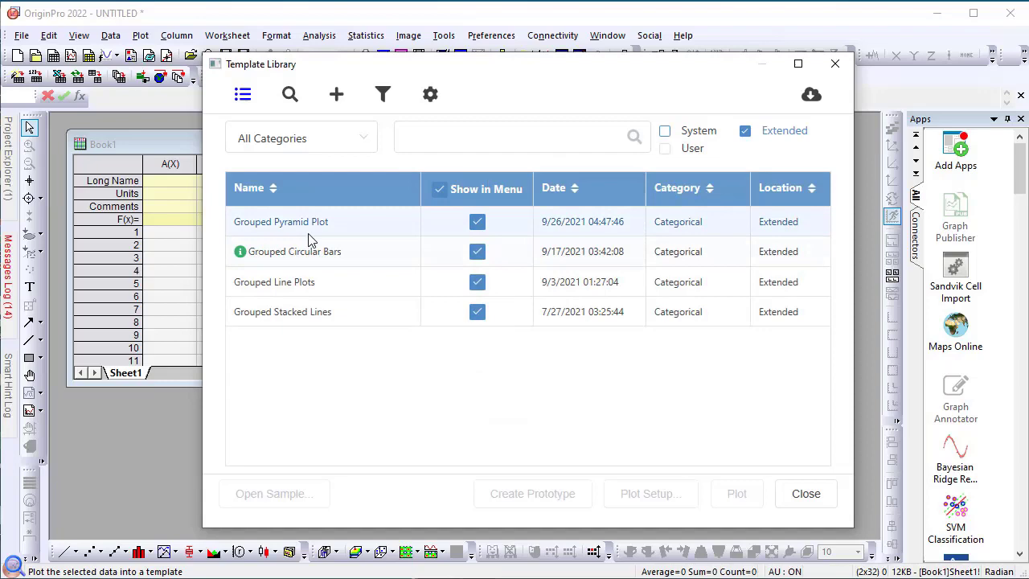
mouse_move(242, 225)
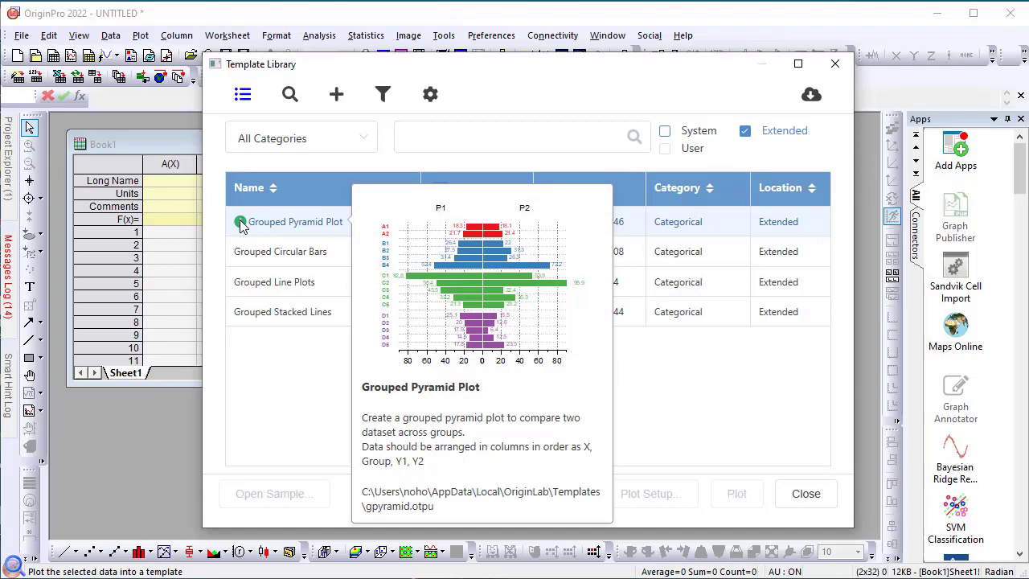
Open the Grouped Pyramid Plot sample data and graph, then close the Template Library
click(293, 229)
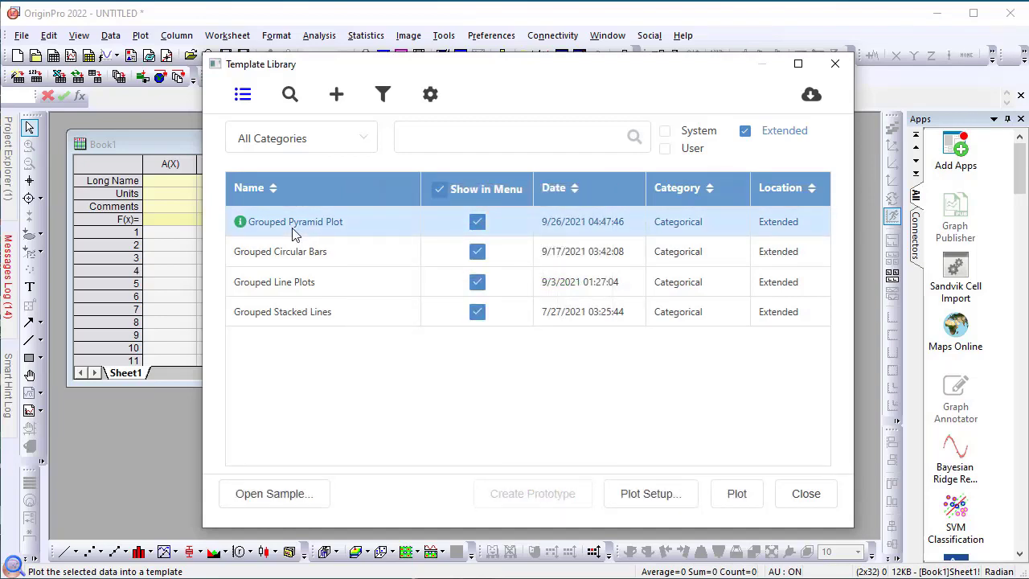
click(296, 498)
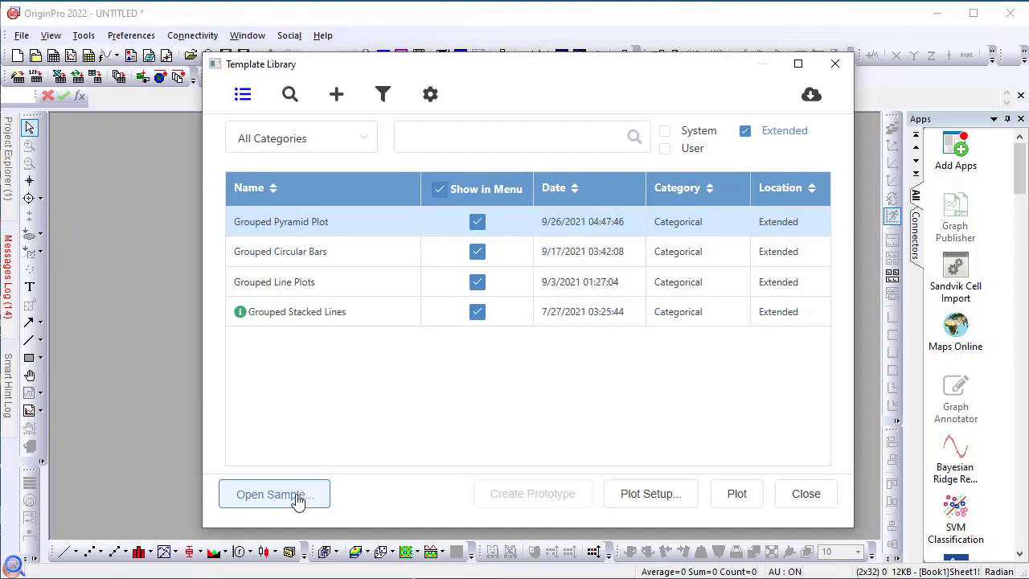
click(806, 494)
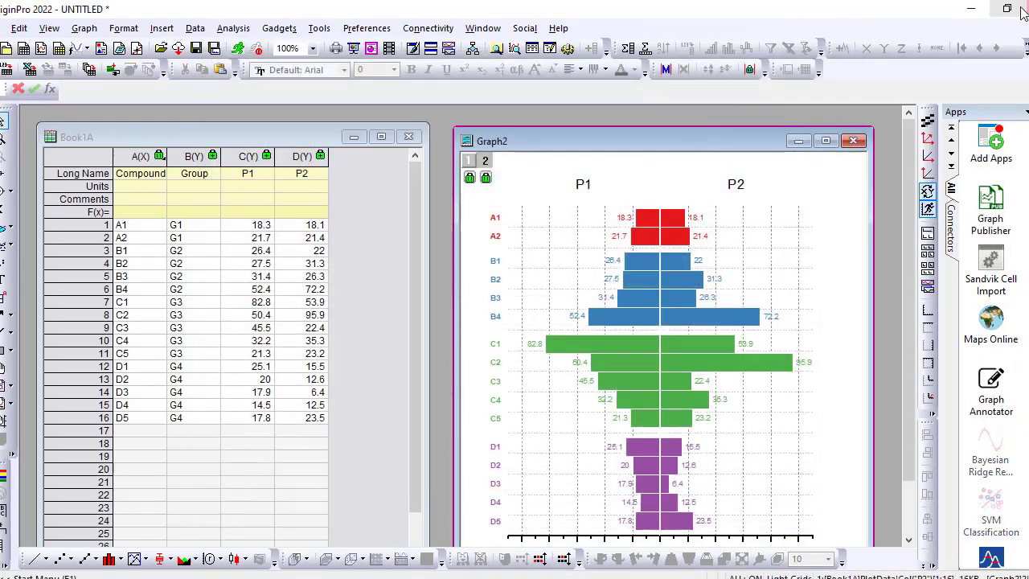
Maximize Origin and arrange Book1A beside a smaller Graph2 window
click(1003, 11)
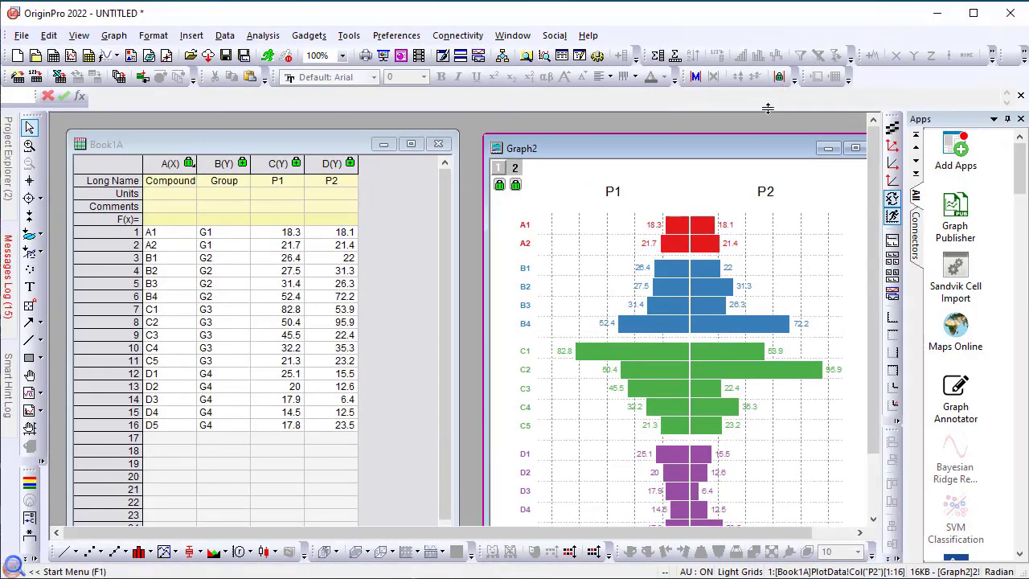
mouse_move(314, 143)
mouse_down()
mouse_move(303, 146)
mouse_move(299, 176)
mouse_move(297, 150)
mouse_up()
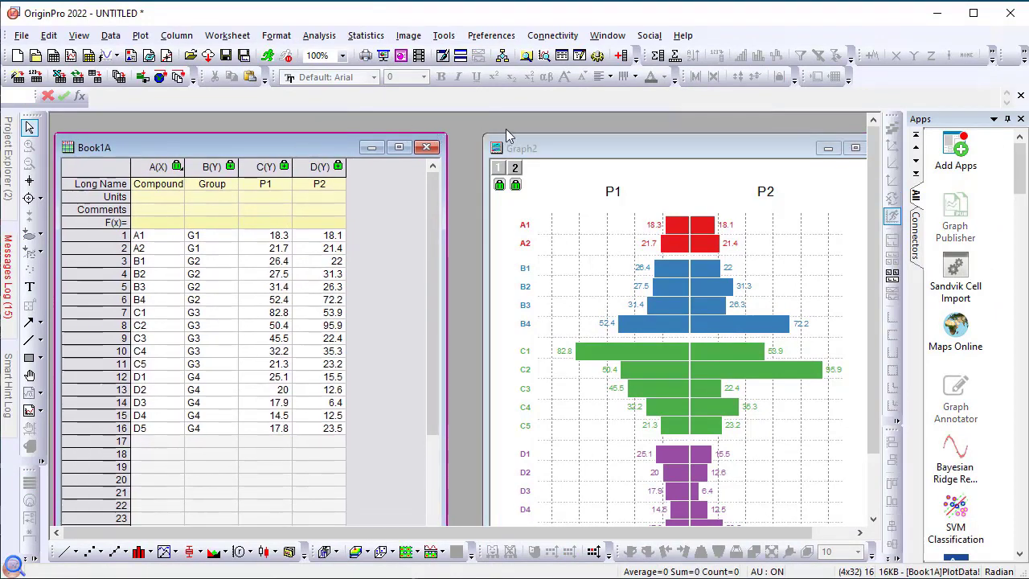
drag(485, 135, 544, 188)
drag(622, 200, 544, 146)
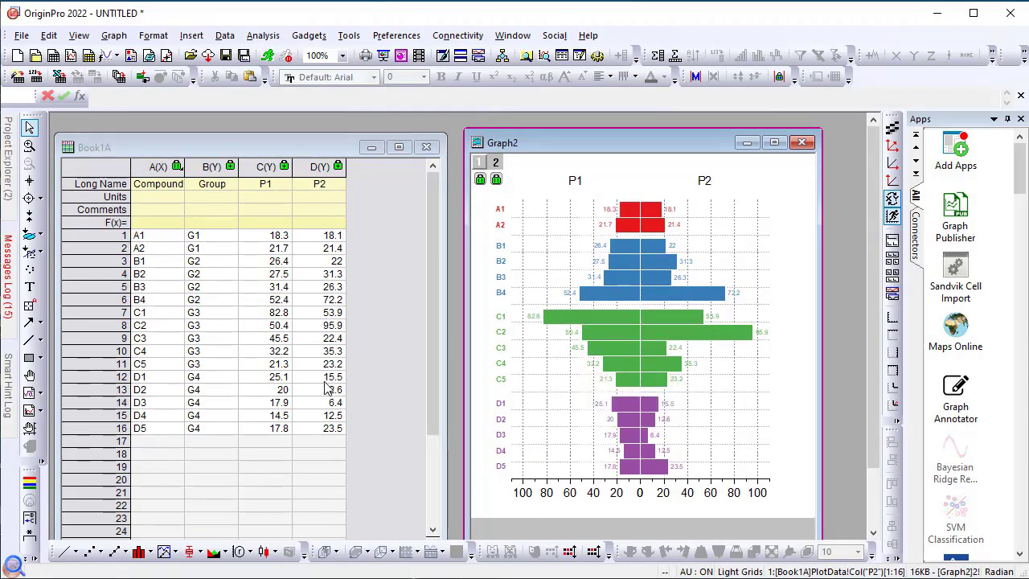
click(201, 147)
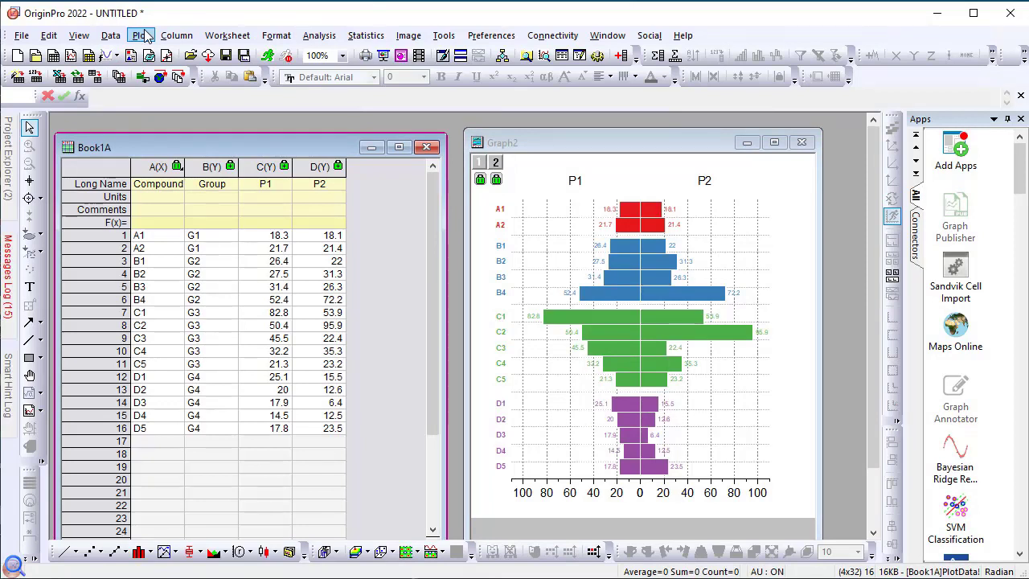
Create a new workbook from the Regression Clustering template via File > New > Workbook > Browse
click(23, 41)
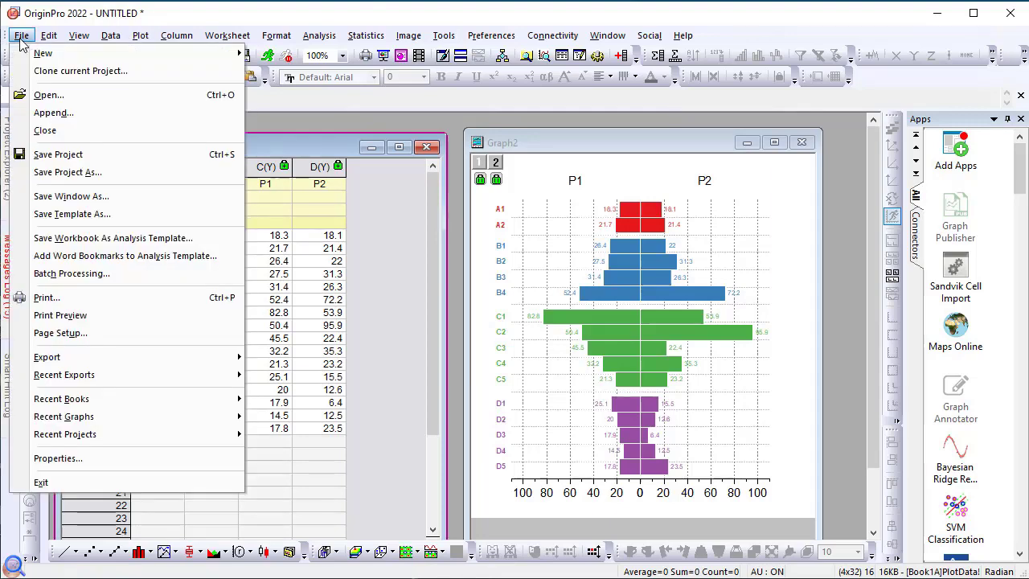
mouse_move(56, 58)
mouse_move(283, 73)
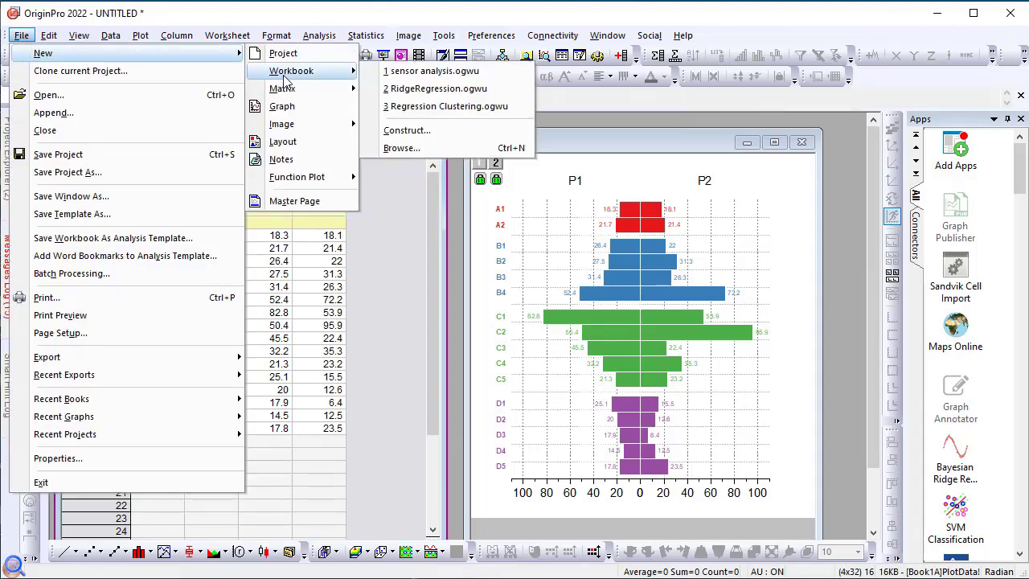
click(402, 148)
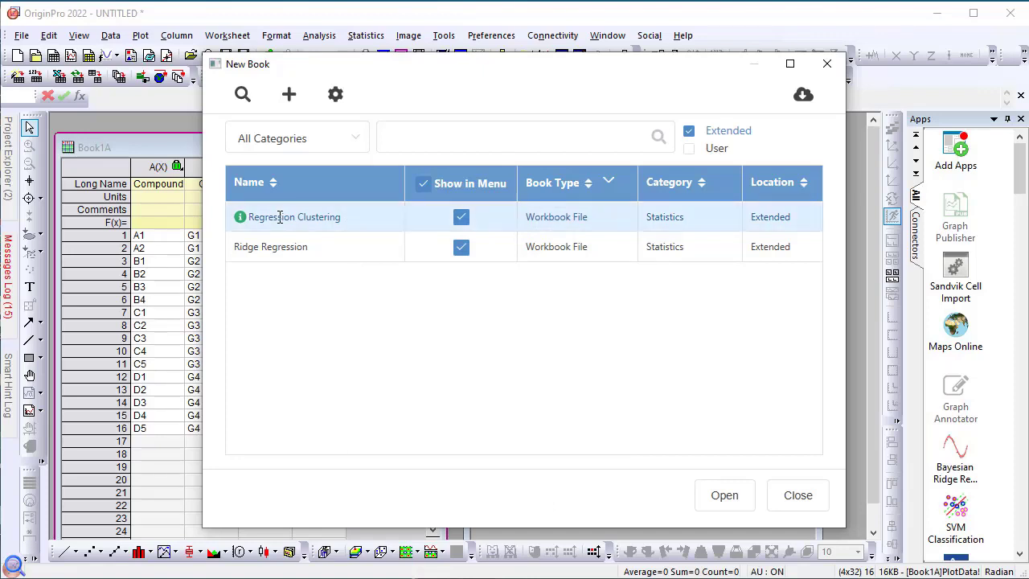
click(724, 495)
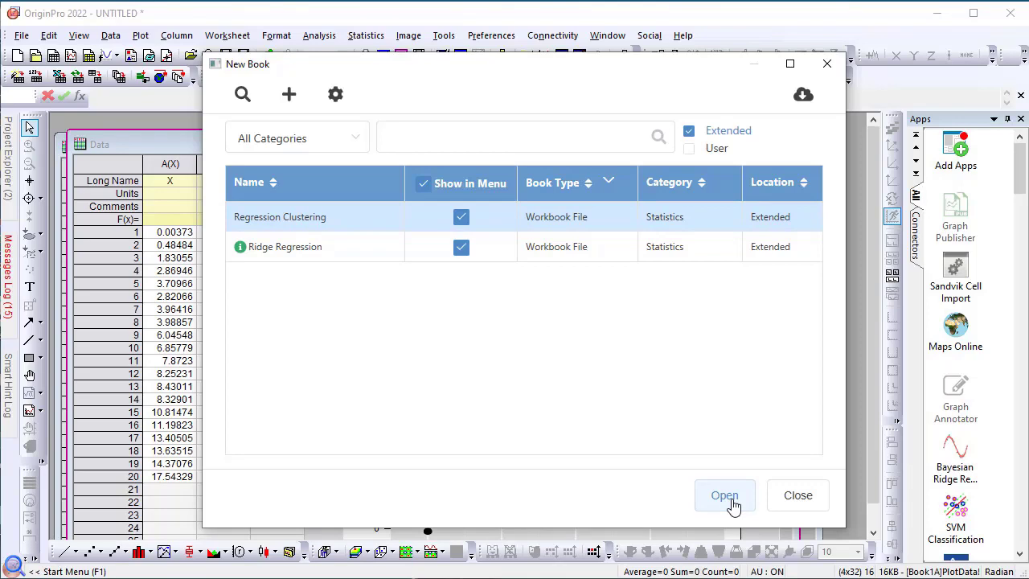
Close the New Book dialog and reposition and shorten the Data window to show its scatter plot
click(804, 500)
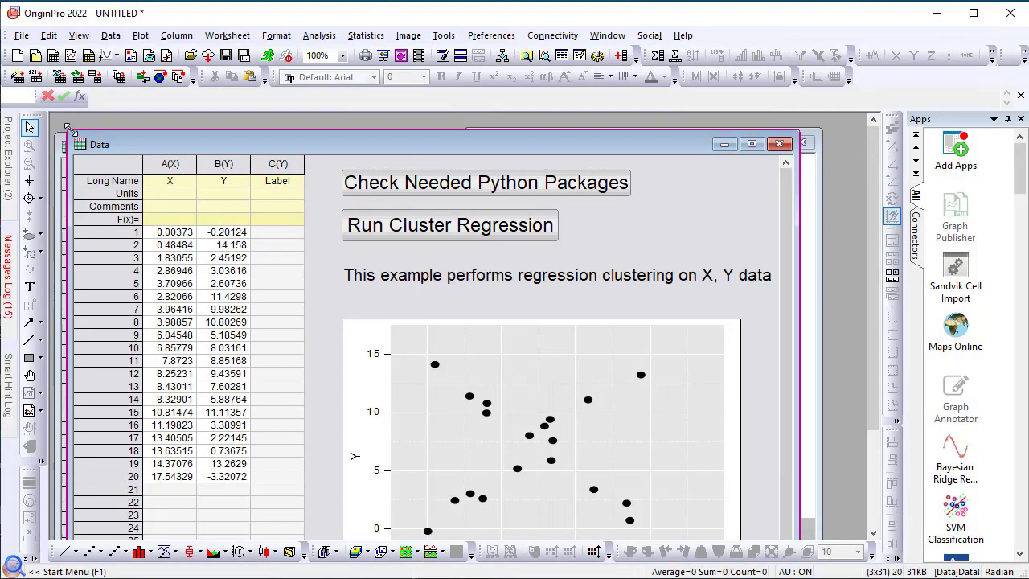
drag(120, 144, 165, 131)
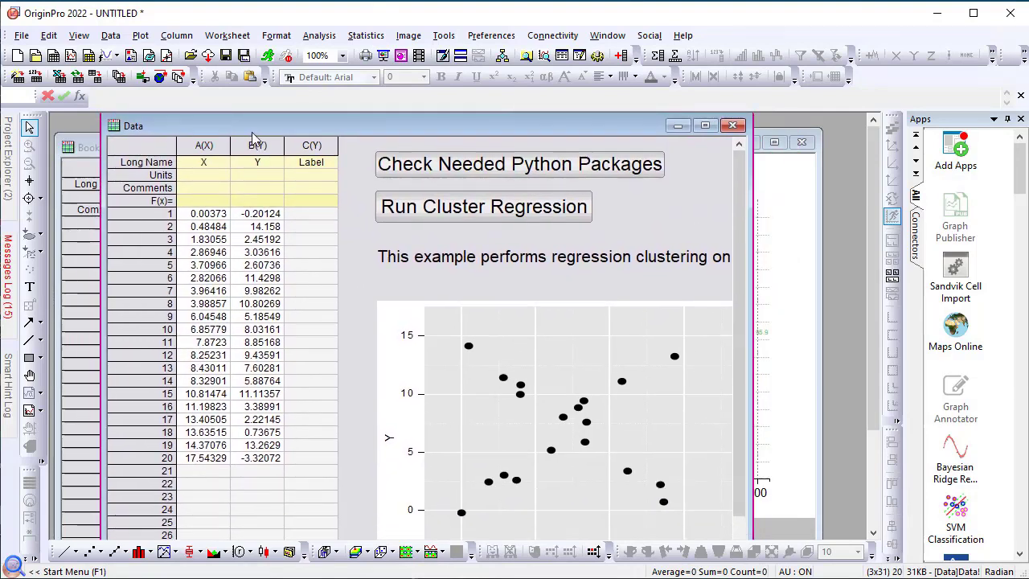
drag(278, 117, 268, 136)
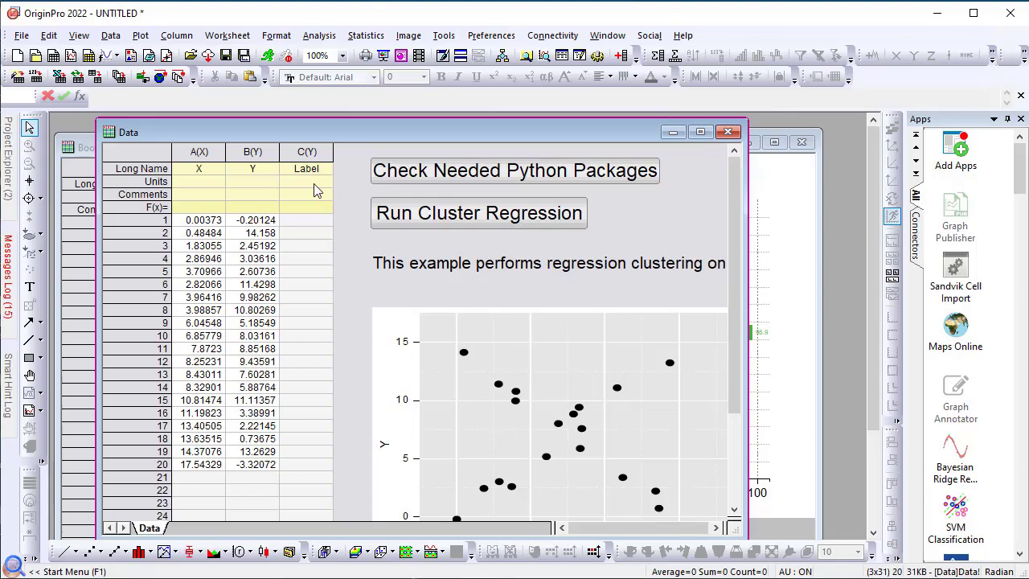
Reopen the Template Center from the Tools menu
click(442, 36)
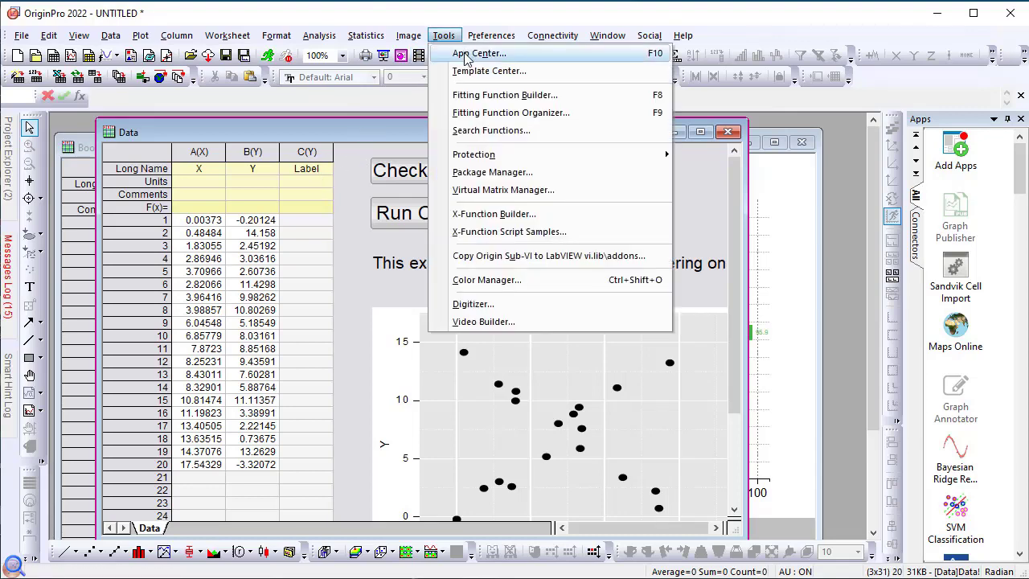
click(470, 73)
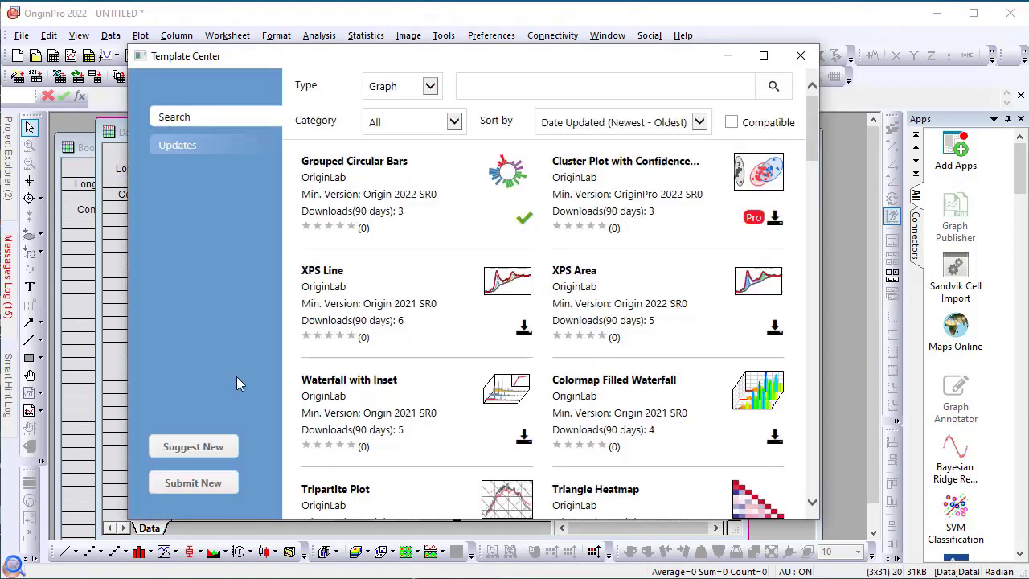